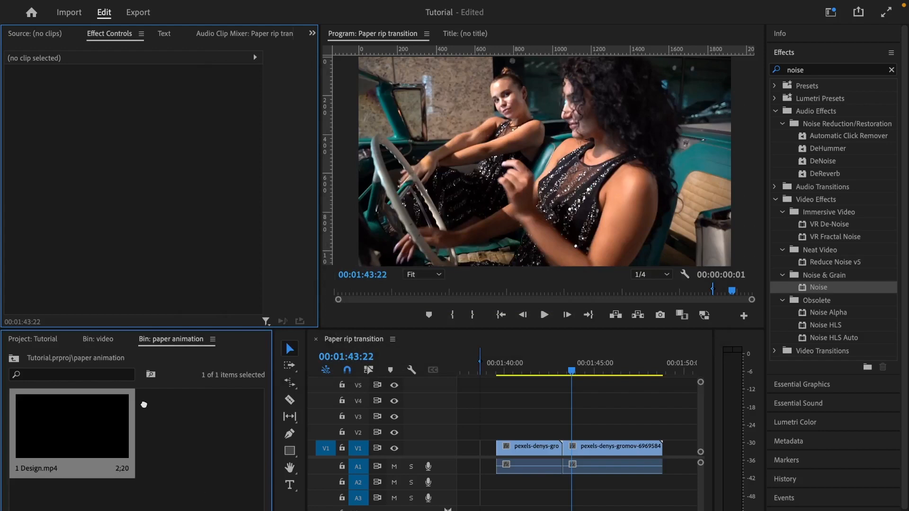
- Stack two copies of 1 Design.mp4 on V3 and V4, ending at the cut and rate-stretched to a duration of 00:00:01:19
left_click_drag(144, 404, 521, 422)
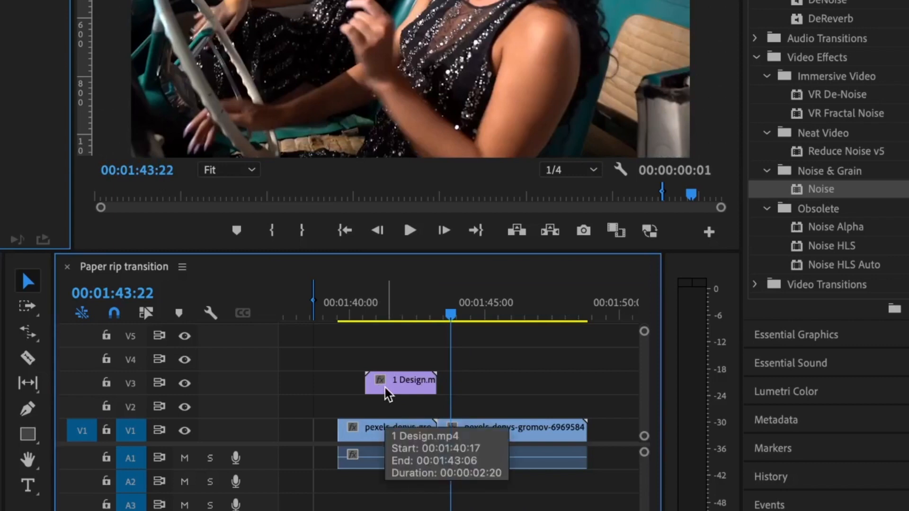
key("b")
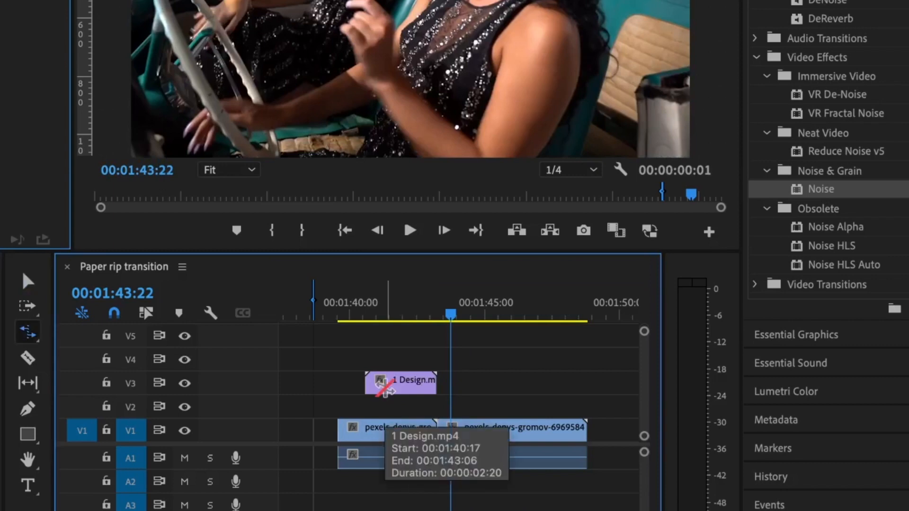
left_click_drag(381, 387, 402, 379)
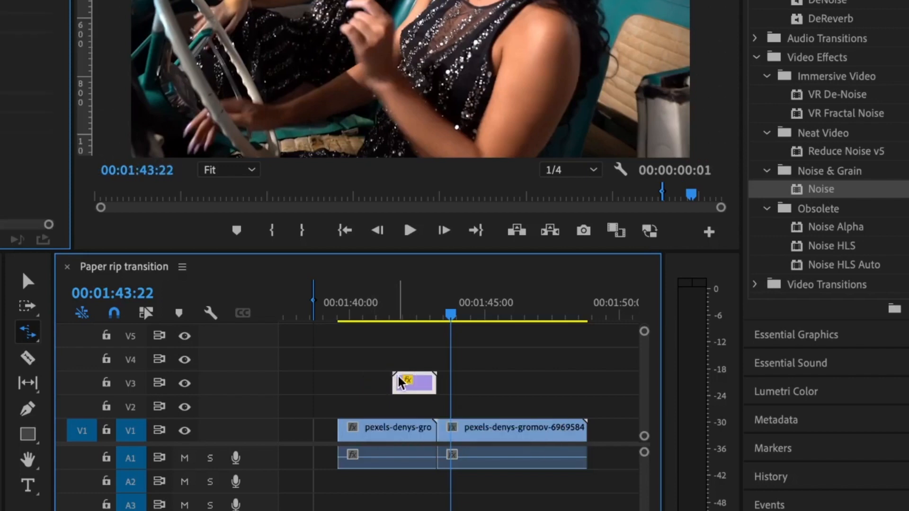
key("v")
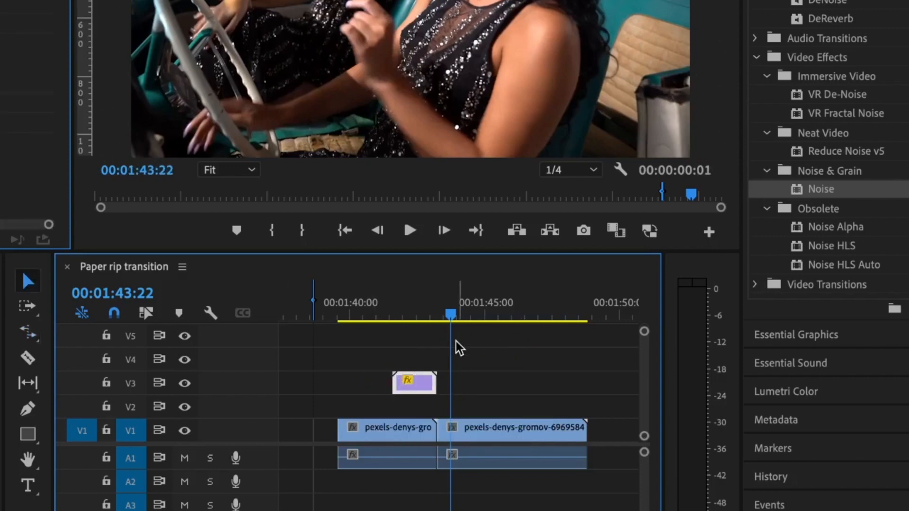
left_click(457, 353)
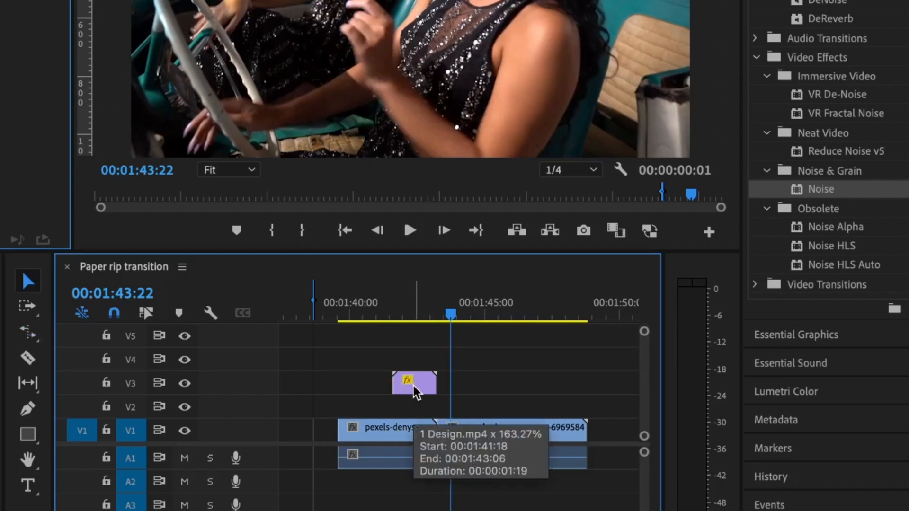
left_click_drag(413, 384, 407, 364)
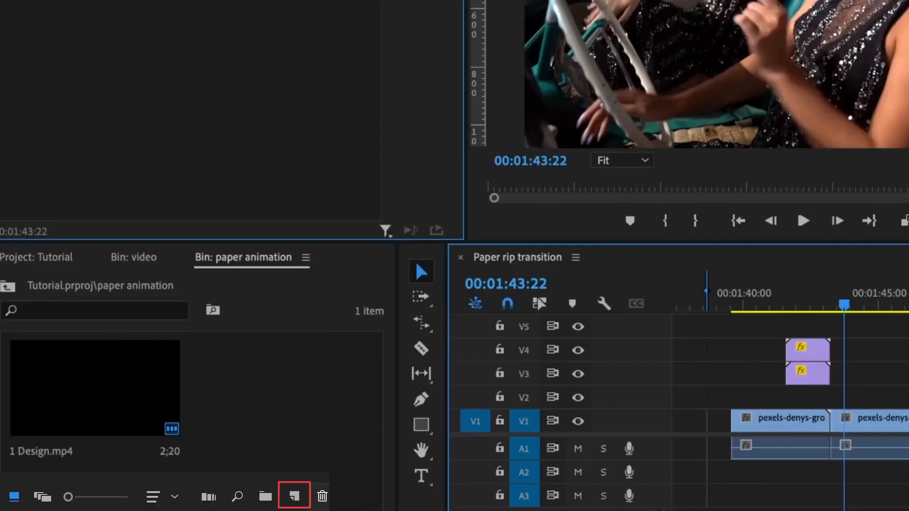
- Create a white color matte at 1920 x 1080, 30.00 fps, with square pixels
left_click(294, 496)
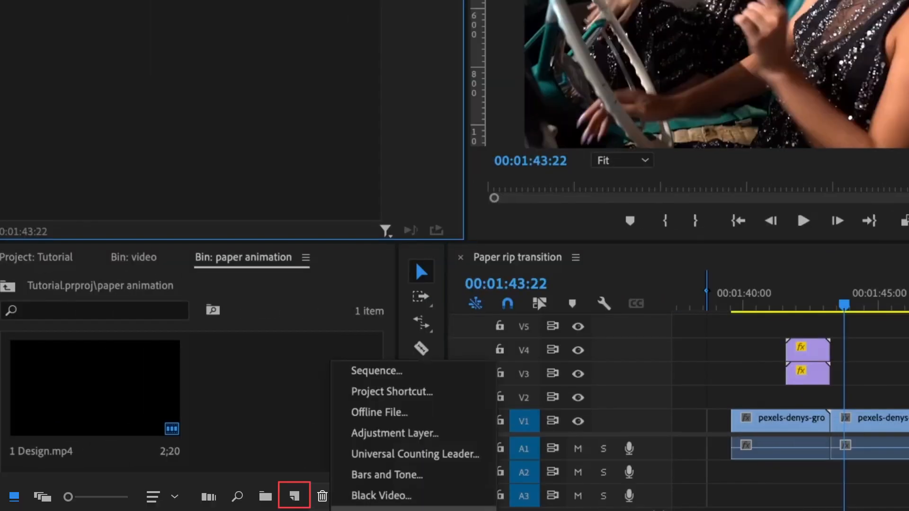
left_click(379, 509)
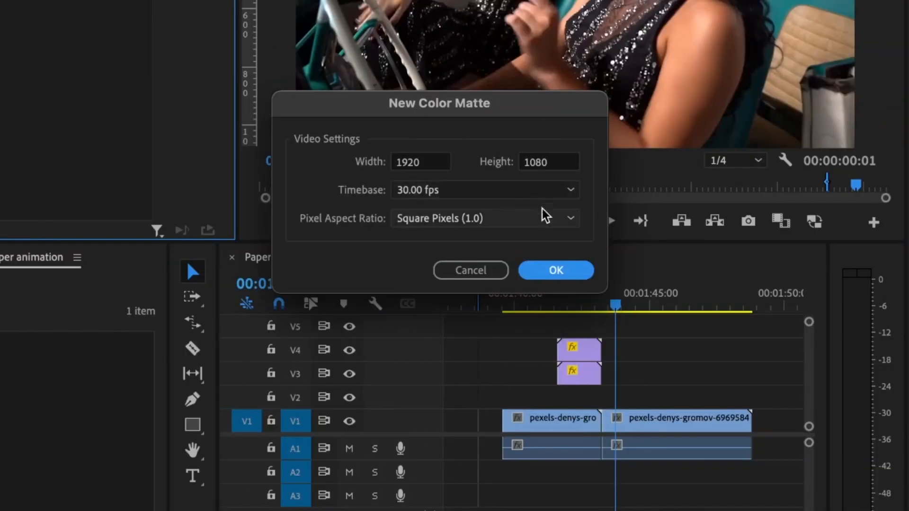
left_click(553, 273)
mouse_move(511, 268)
left_mouse_down()
mouse_move(481, 400)
mouse_move(423, 411)
left_mouse_up()
left_click(848, 158)
- Add the color matte to V2 trimmed to the design clips' length, and raise both design clips to V4 and V5
left_click_drag(120, 404, 594, 398)
left_click_drag(691, 398, 600, 398)
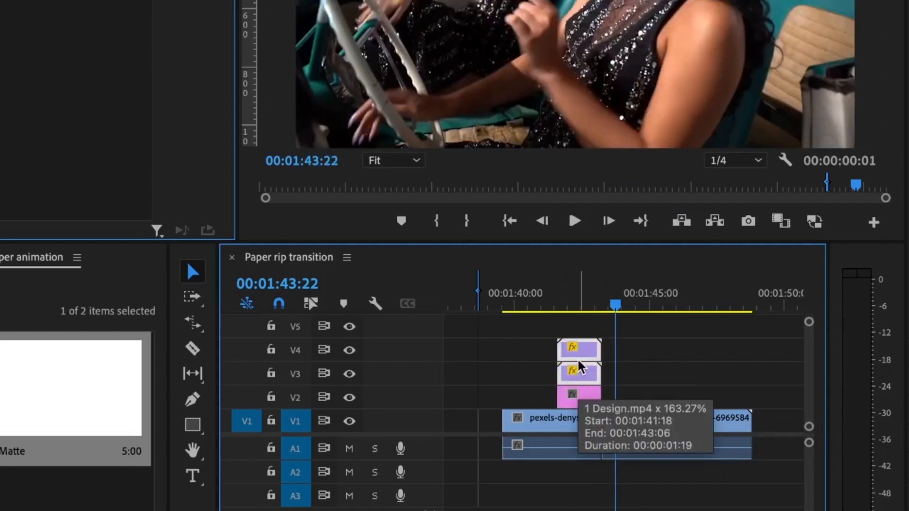
key("alt+Up")
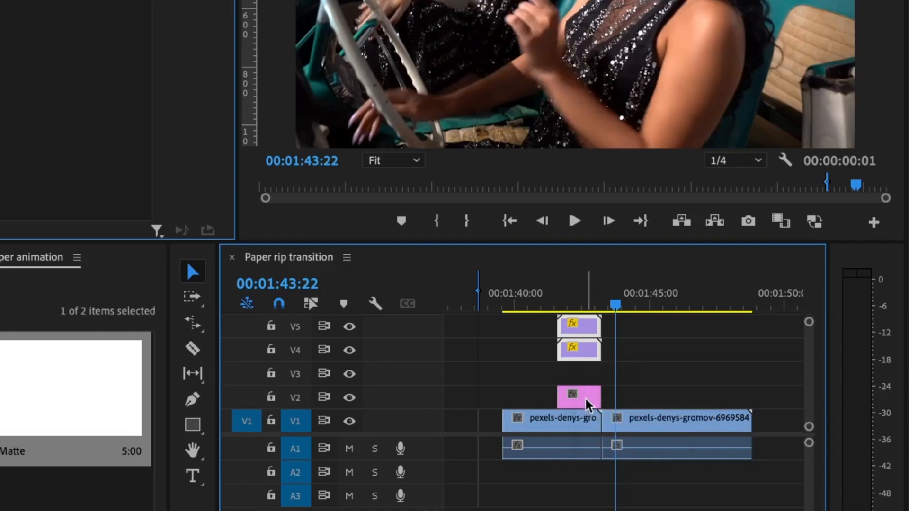
- Duplicate the color matte on V2 directly after the cut and split the second V1 clip where the duplicate ends
left_click_drag(586, 405, 625, 399)
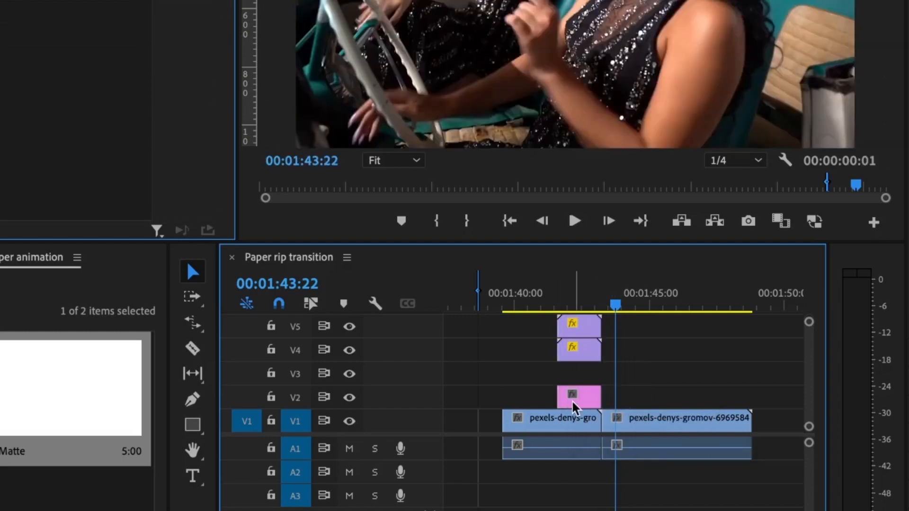
left_click_drag(576, 402, 620, 402)
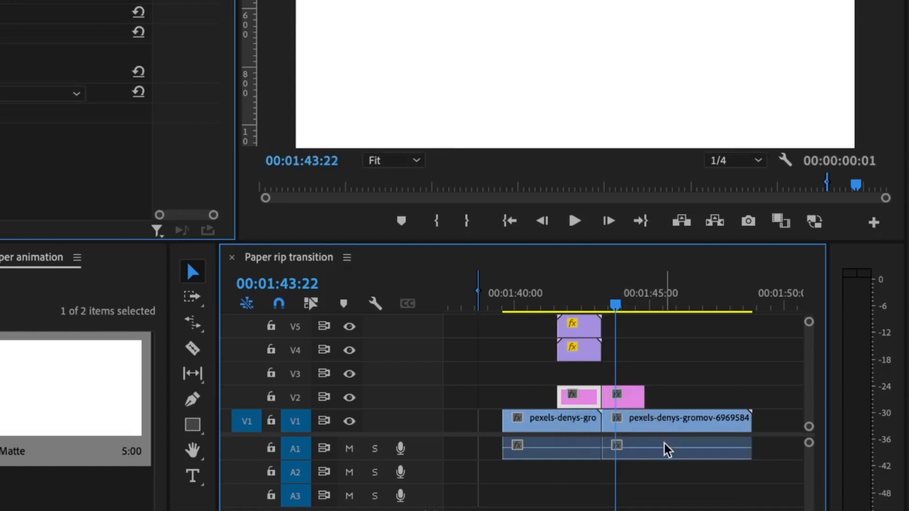
key("c")
left_click(644, 421)
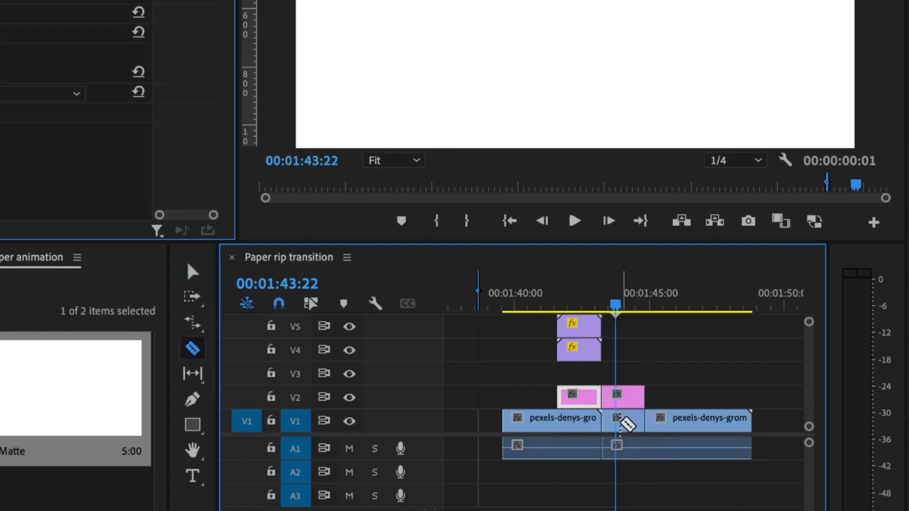
- Delete the audio clips on A1 and the duplicate color matte on V2
key("v")
left_click(670, 426)
left_click_drag(660, 473, 573, 450)
key("Delete")
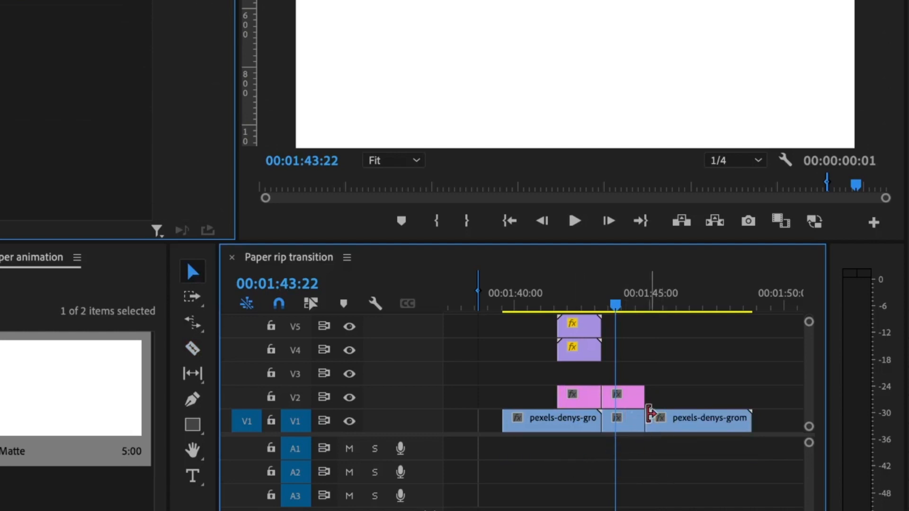
left_click(627, 395)
key("Delete")
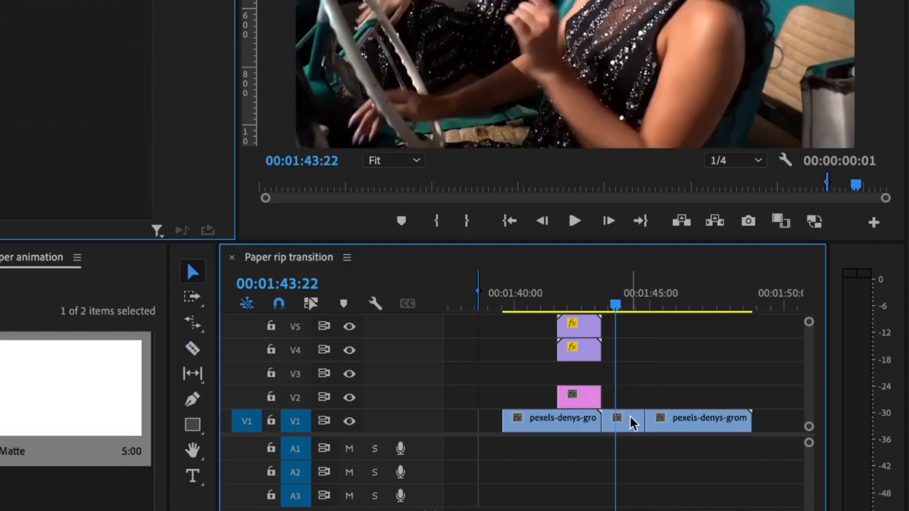
- Move the short segment split from the second clip to V3 above the color matte and close the gap on V1
left_click_drag(629, 424, 585, 377)
left_click(631, 424)
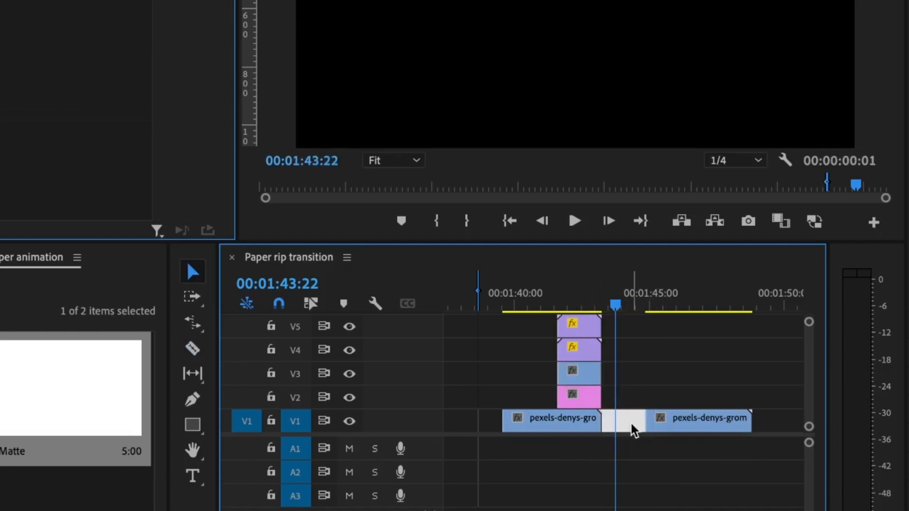
key("Delete")
- Apply the Track Matte Key effect to the video segment on V3 and the color matte on V2
left_click(579, 305)
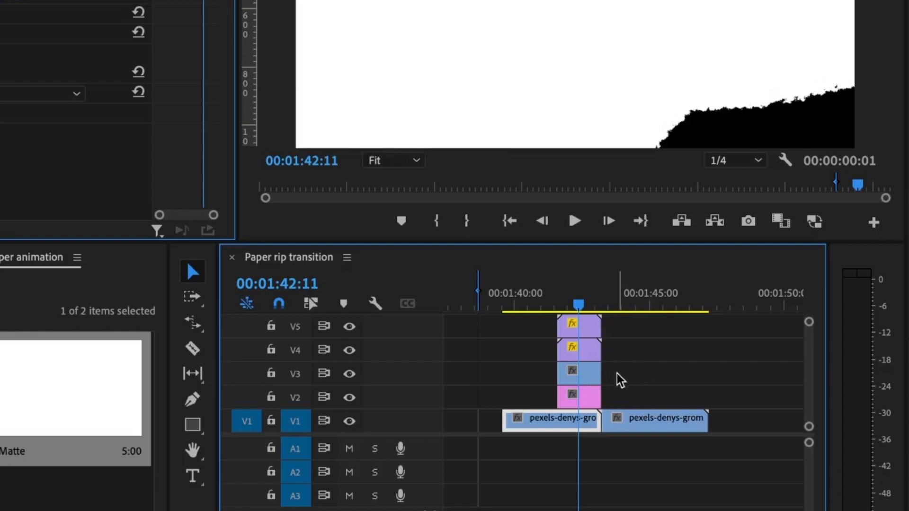
left_click(620, 378)
left_click(586, 375)
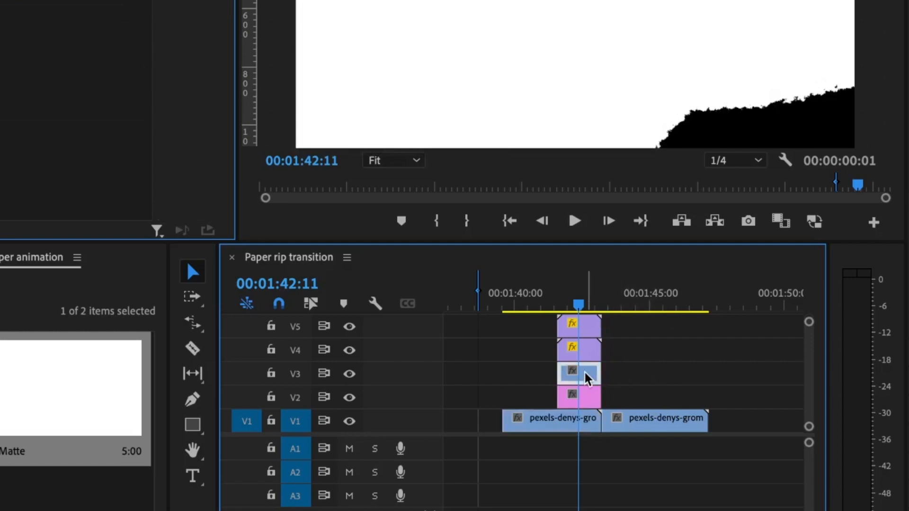
left_click(582, 403)
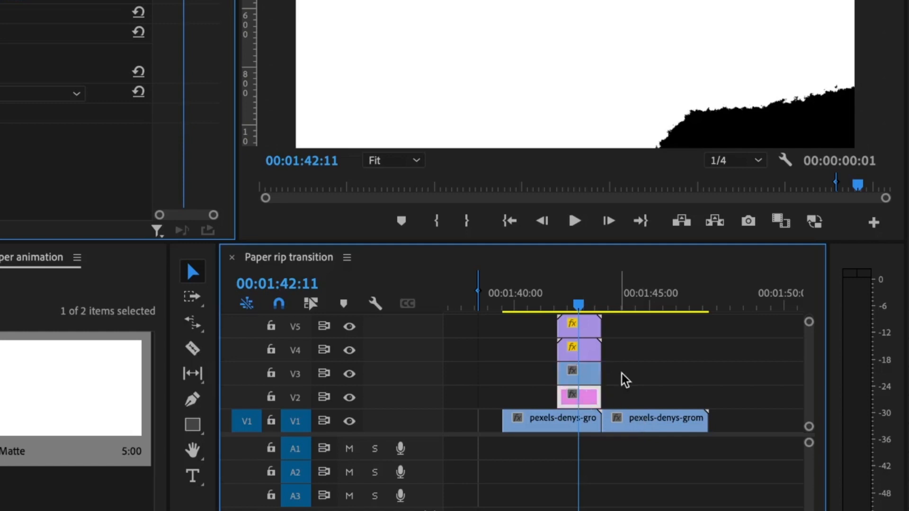
left_click(757, 99)
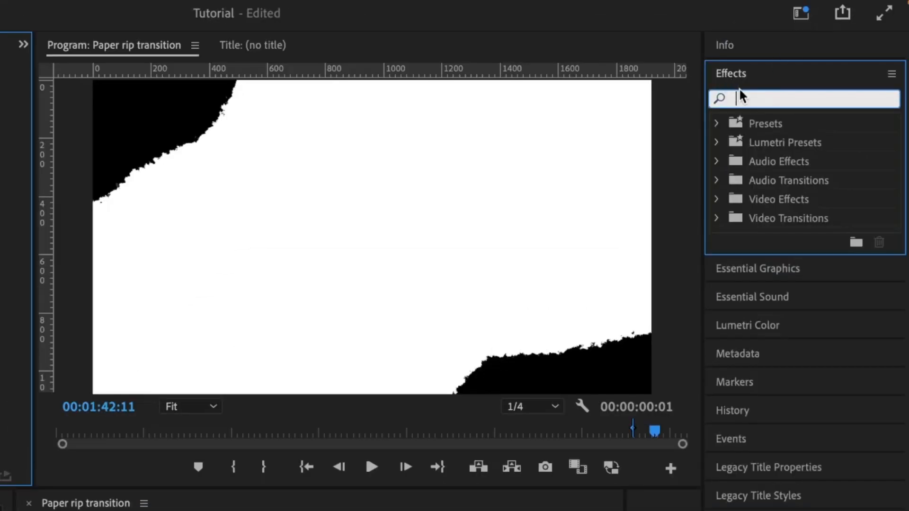
type("track mat")
left_click(805, 234)
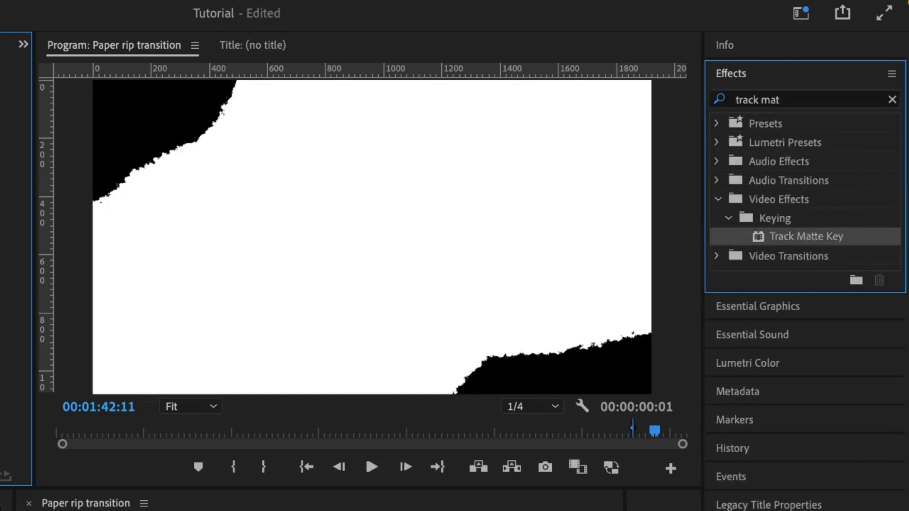
left_click_drag(806, 236, 450, 402)
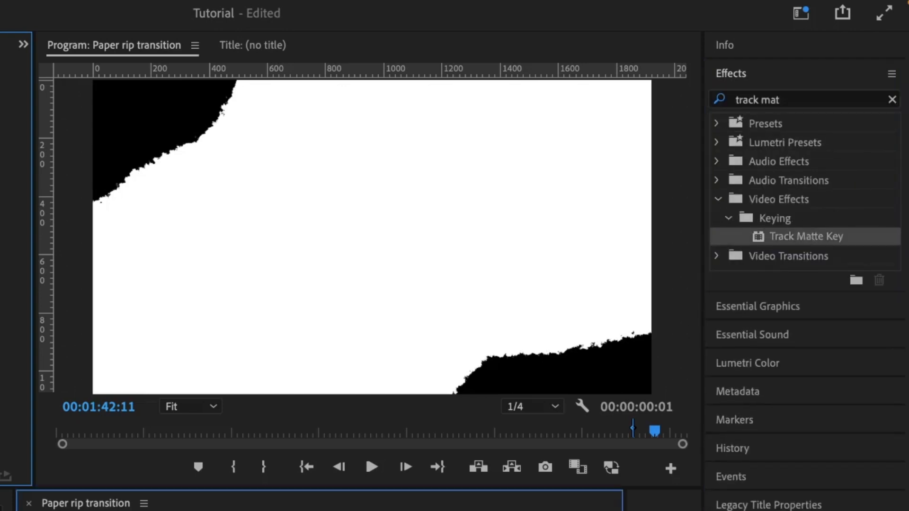
- Set the V3 segment's Track Matte Key to use Video 4 as matte, composited using Matte Luma
left_click(448, 400)
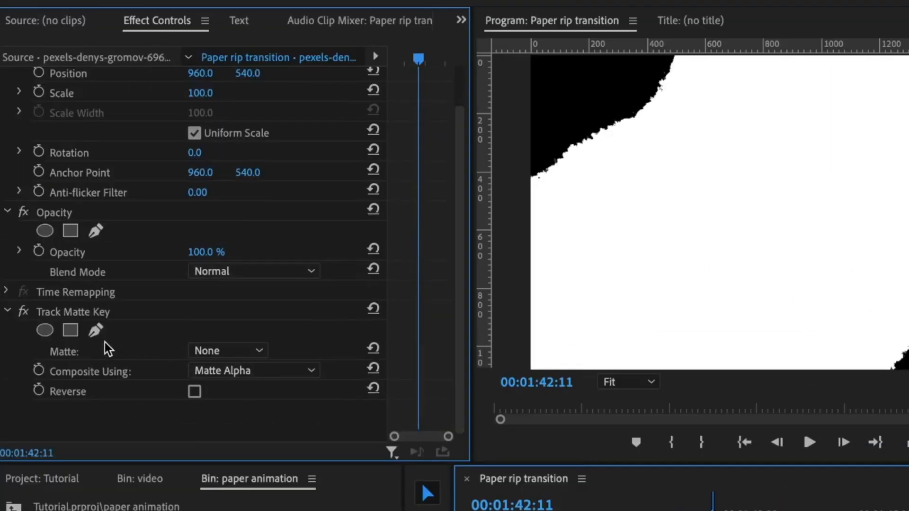
left_click(217, 350)
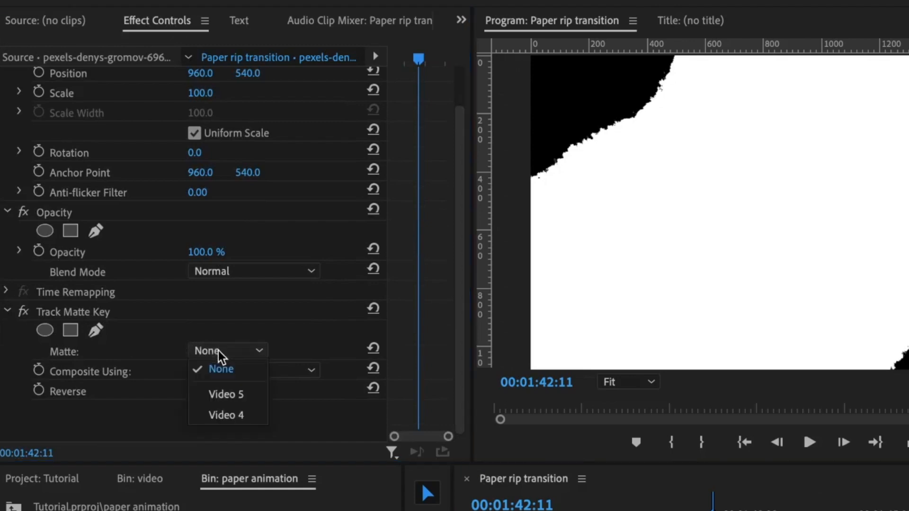
left_click(235, 413)
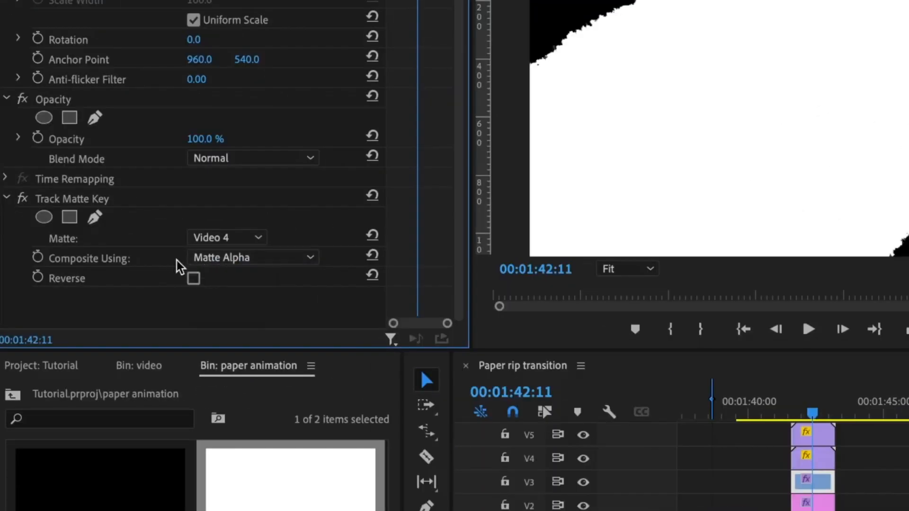
left_click(230, 257)
left_click(244, 297)
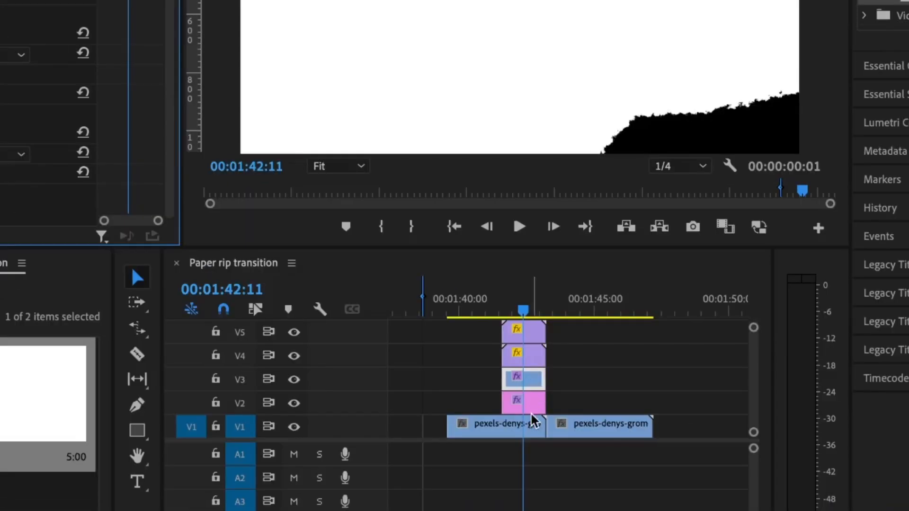
- Set the V2 color matte's Track Matte Key to composite using Matte Luma with Video 5 as matte
left_click(531, 400)
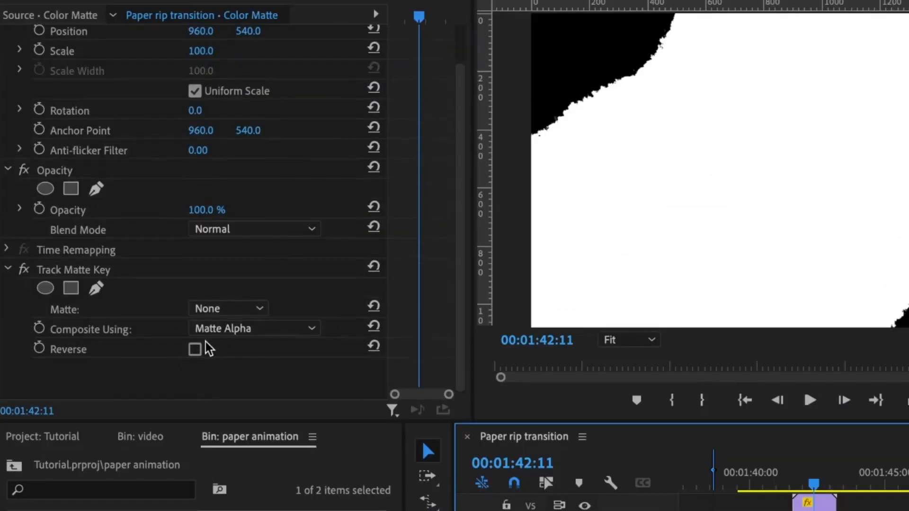
left_click(204, 330)
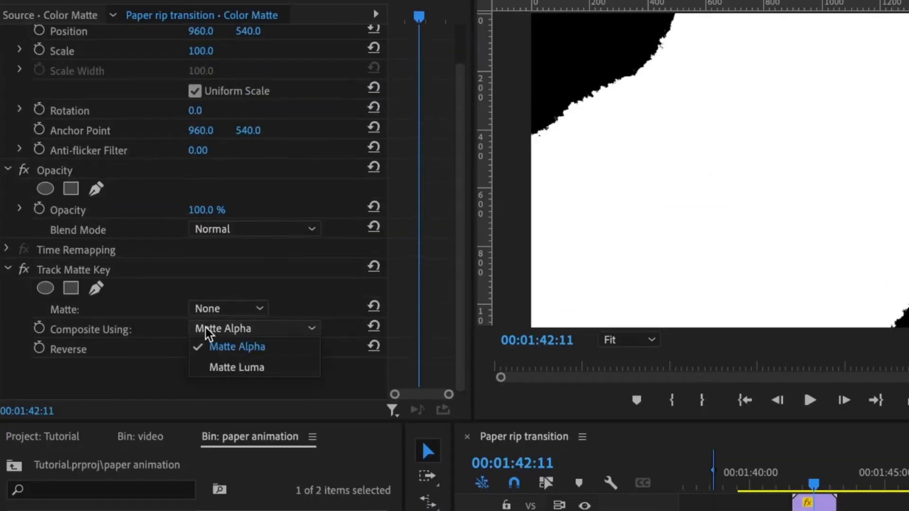
left_click(229, 368)
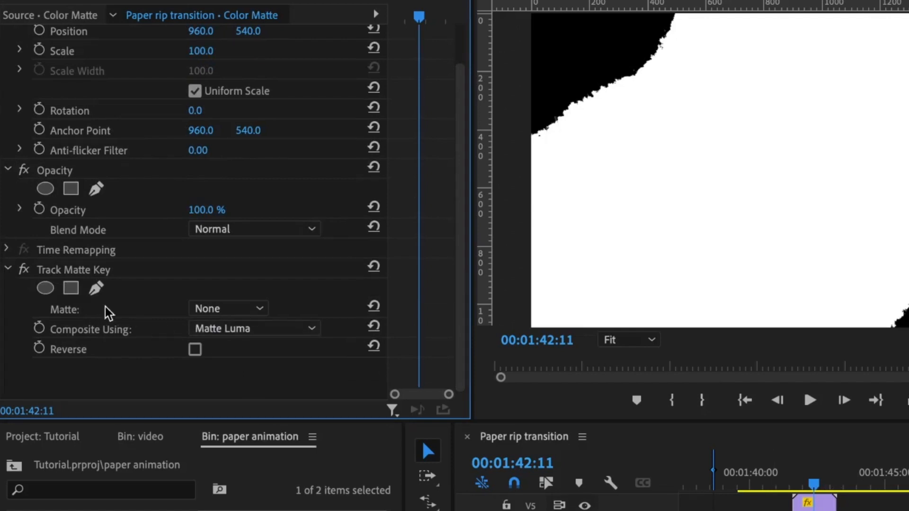
left_click(203, 310)
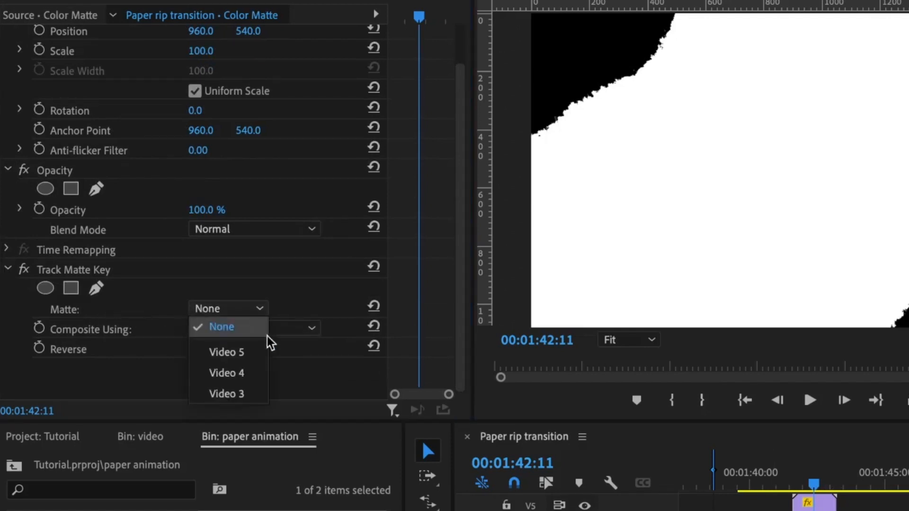
left_click(232, 352)
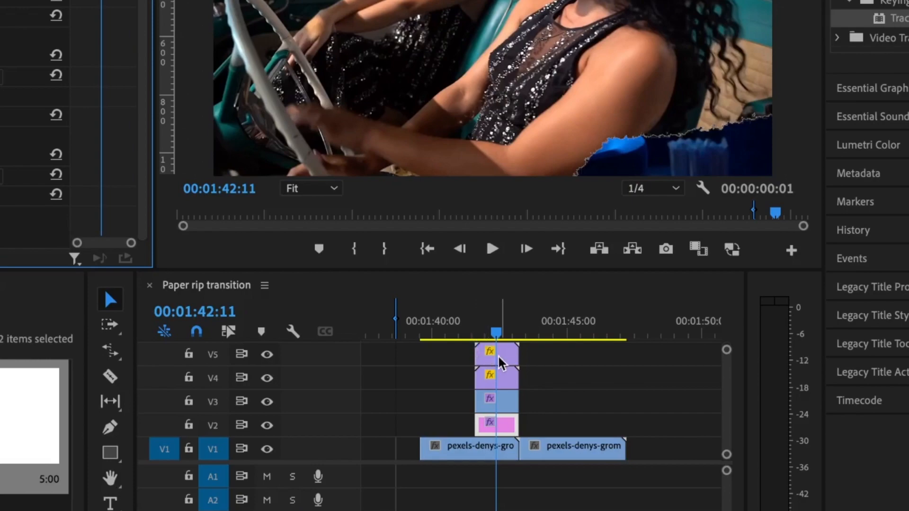
- Offset the V4 design clip to position 988.0, 530.0 to expose the white paper edge
left_click(497, 381)
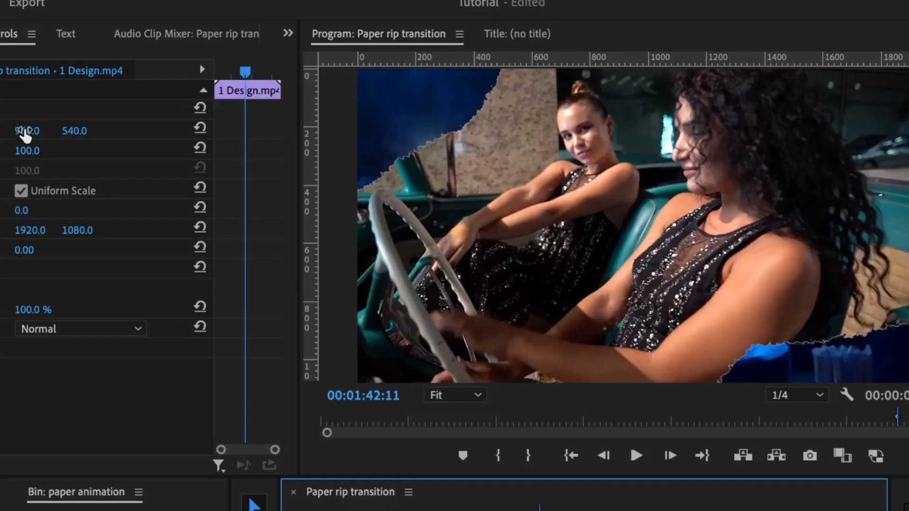
left_click_drag(74, 131, 83, 131)
left_click_drag(23, 130, 37, 132)
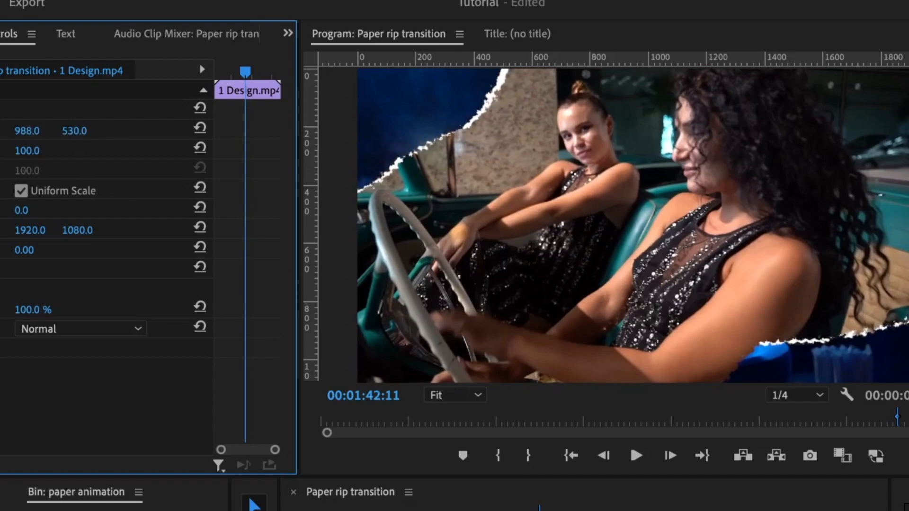
left_click(75, 130)
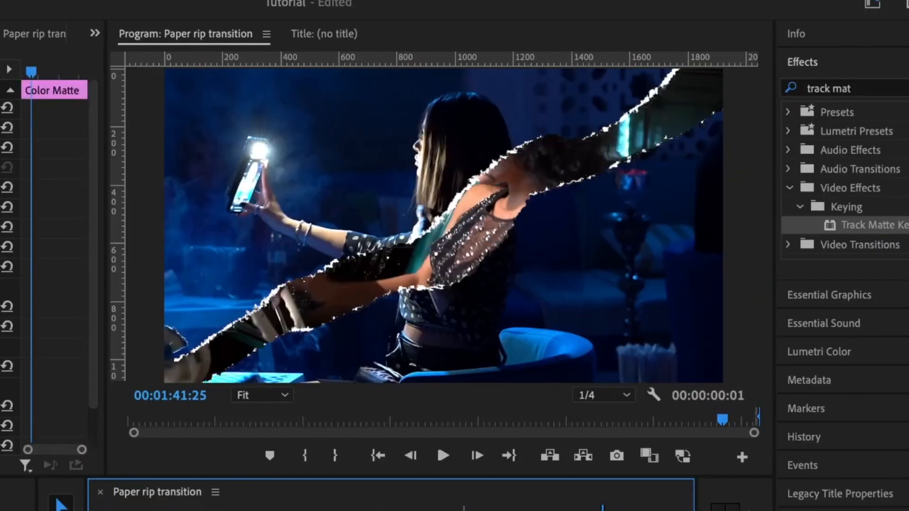
- Find the video Noise effect from the Noise & Grain group and apply it to the color matte on V2
left_click(850, 89)
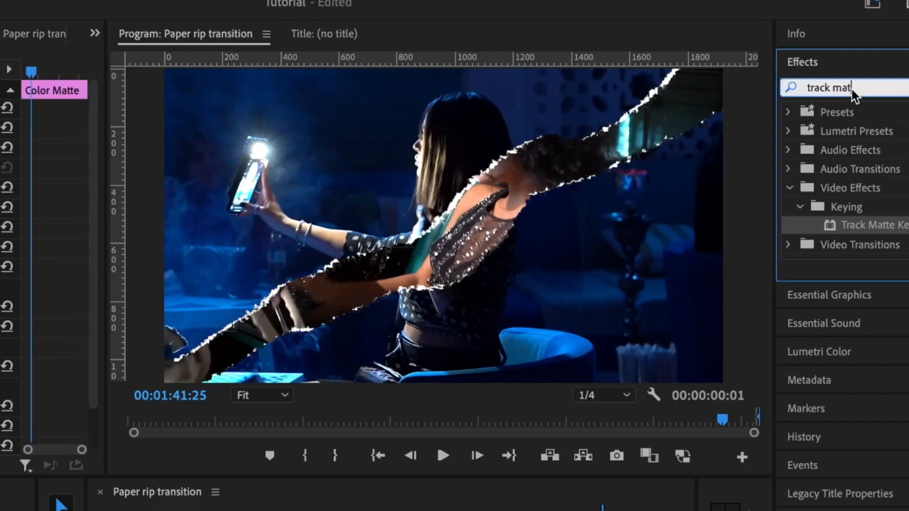
type("noise")
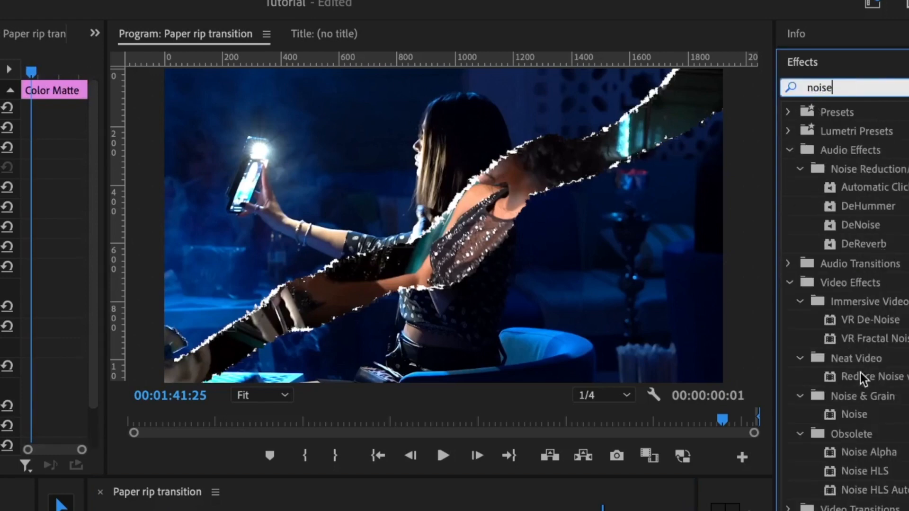
double_click(858, 414)
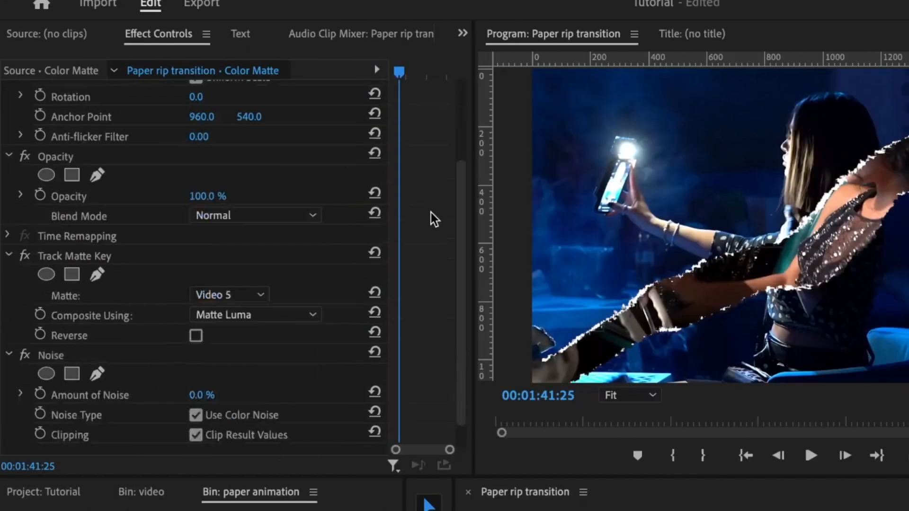
- Set the color matte's Amount of Noise to 30% and deselect the clip
scroll(431, 212, "down", 1)
left_click(196, 363)
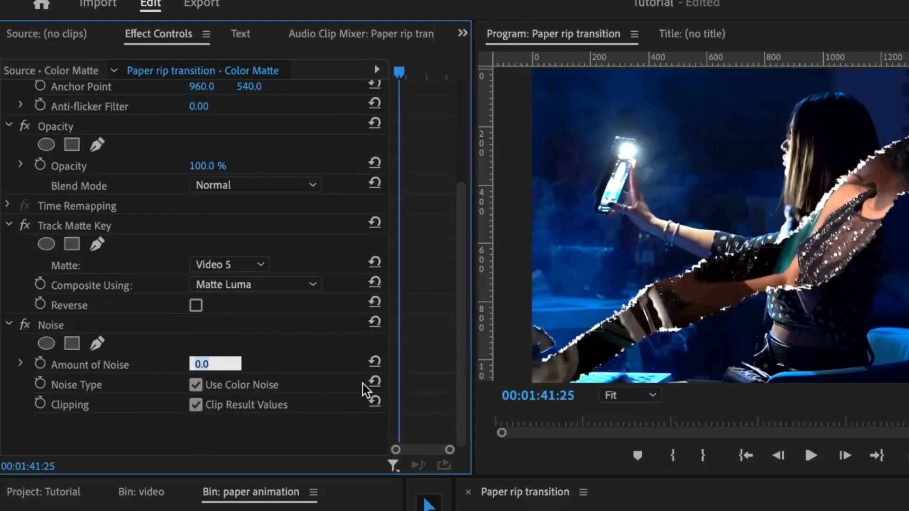
type("30")
key("Return")
left_click(682, 508)
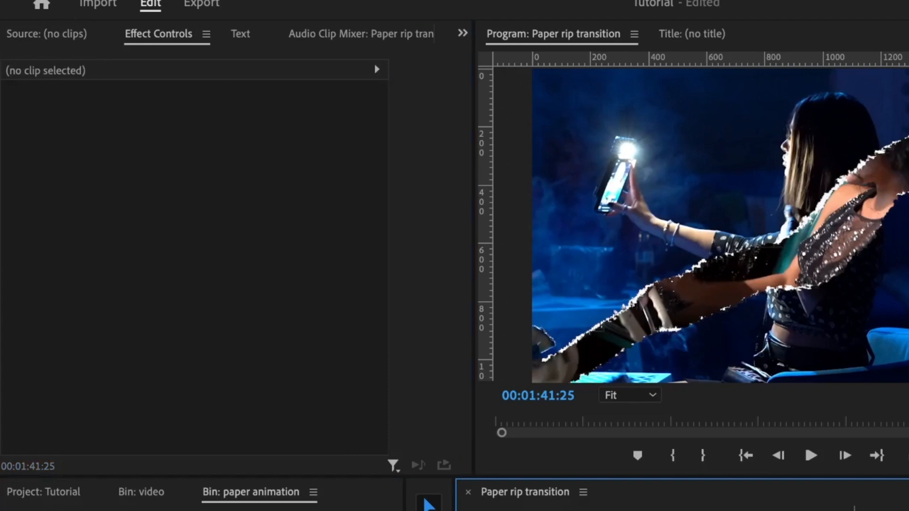
- Import Paper Sound Effect.mp3 from the Sound folder inside Video Effect into the Tutorial project
left_click(59, 498)
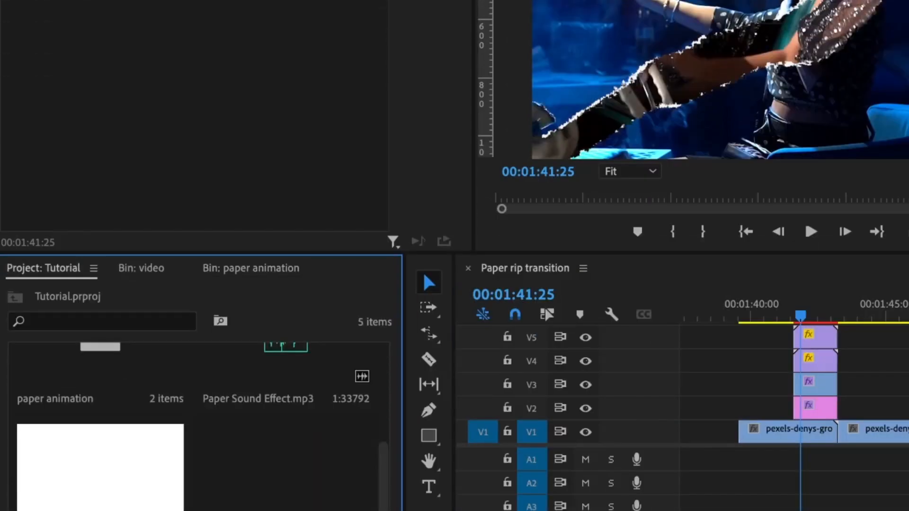
key("super+i")
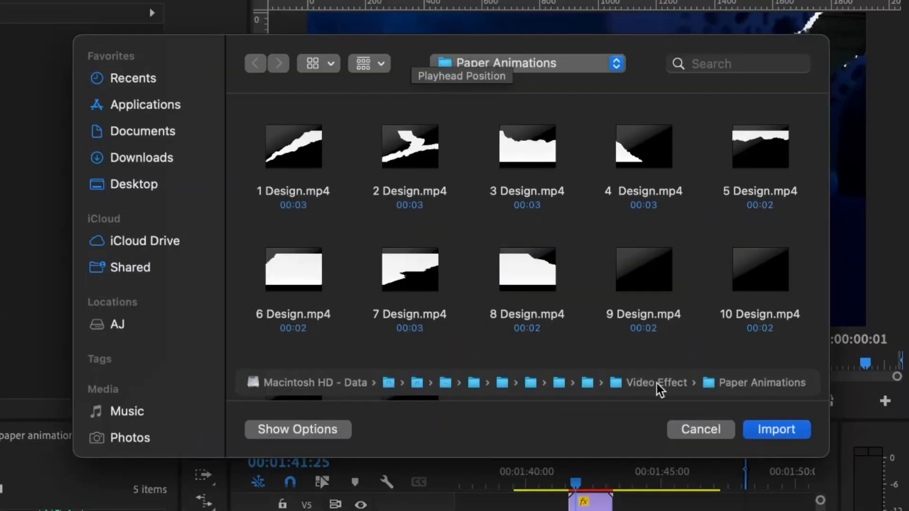
double_click(657, 384)
double_click(383, 139)
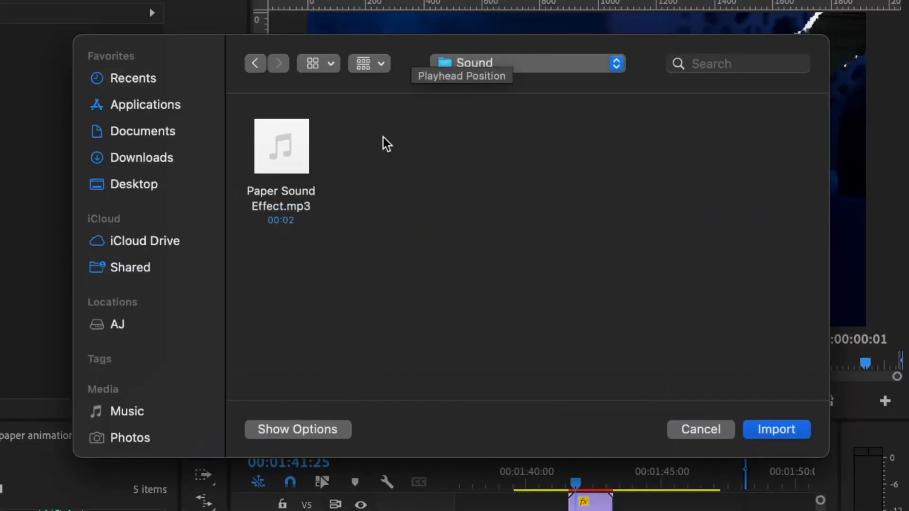
double_click(292, 159)
- Place the paper sound effect on A1 beneath the transition clips and set its volume level to -10 dB
left_click_drag(78, 469, 571, 447)
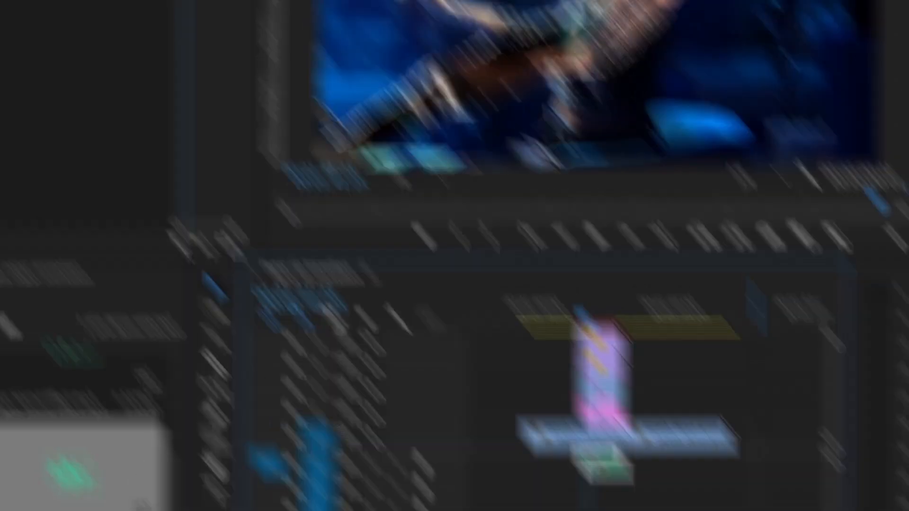
left_click(190, 166)
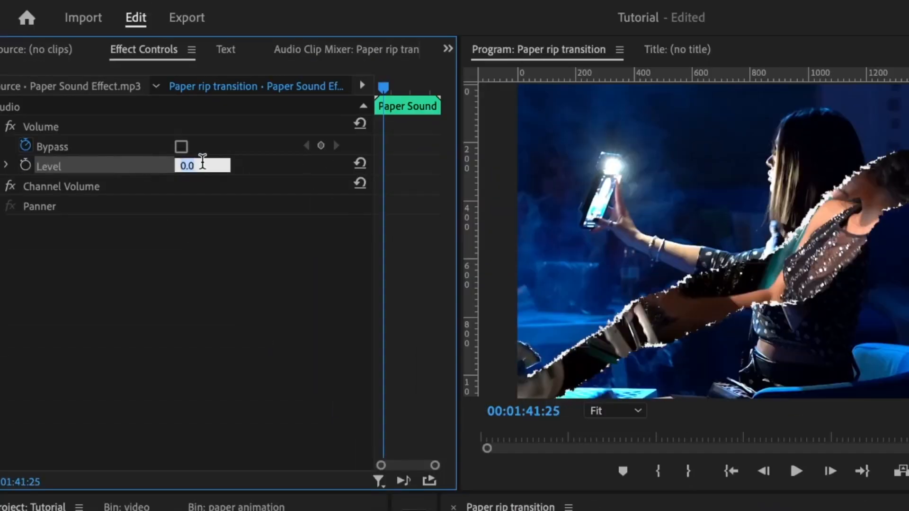
type("-10")
key("Return")
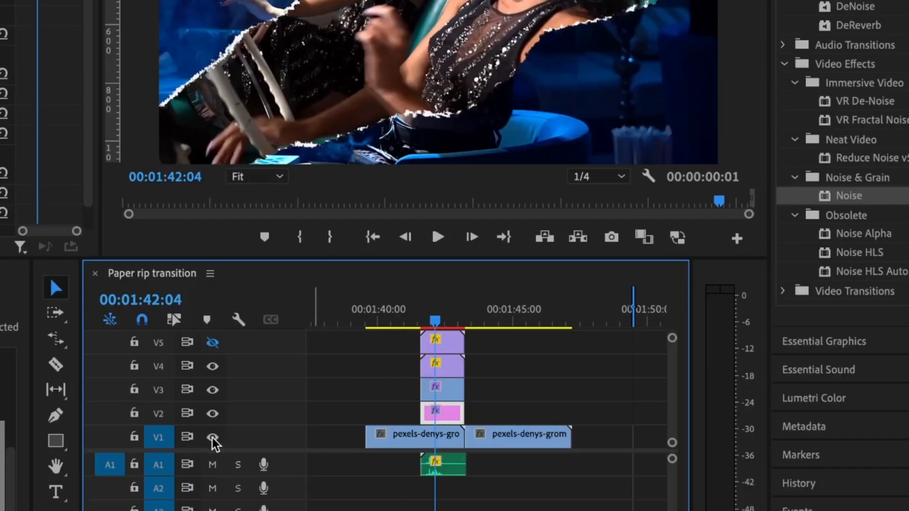
- Hide the V1 track and bring up the Track Matte Key settings of the V3 video segment
left_click(212, 437)
left_click(447, 392)
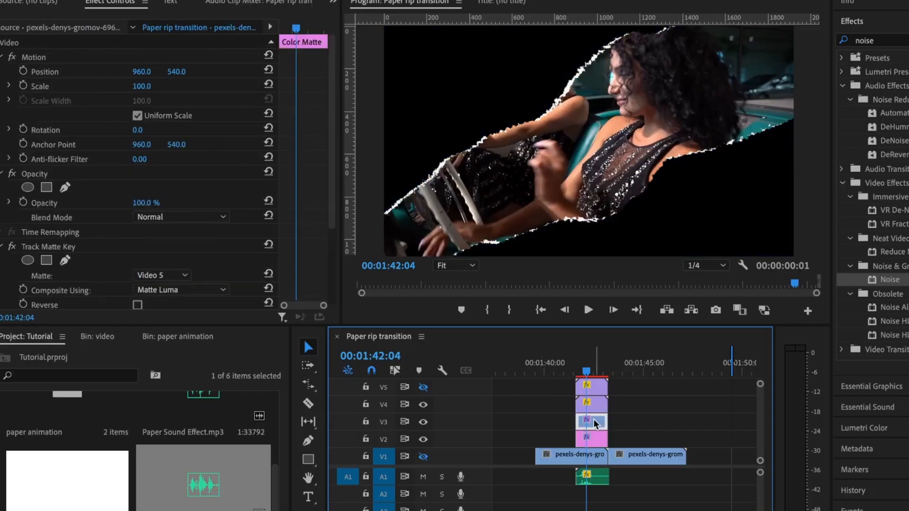
scroll(324, 204, "down", 2)
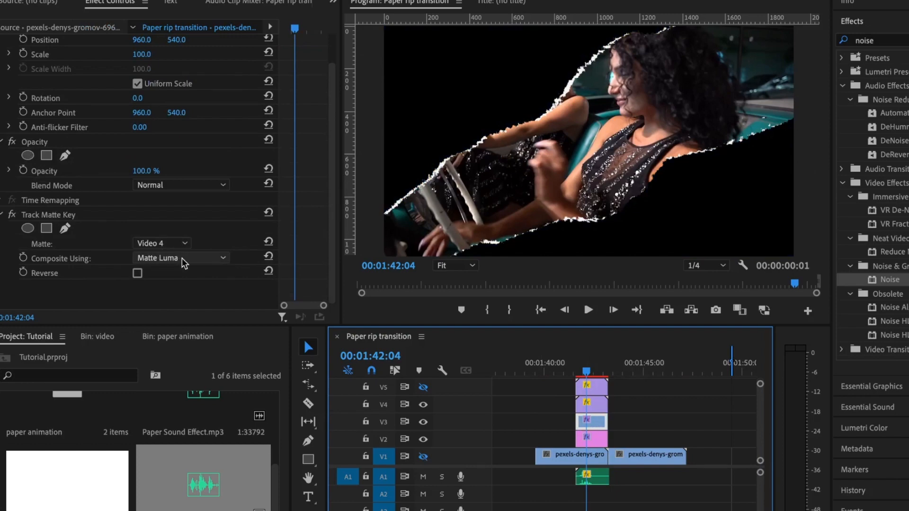
- Compare the composite with V3 hidden and shown, and turn on Reverse in the V3 segment's Track Matte Key
left_click(423, 421)
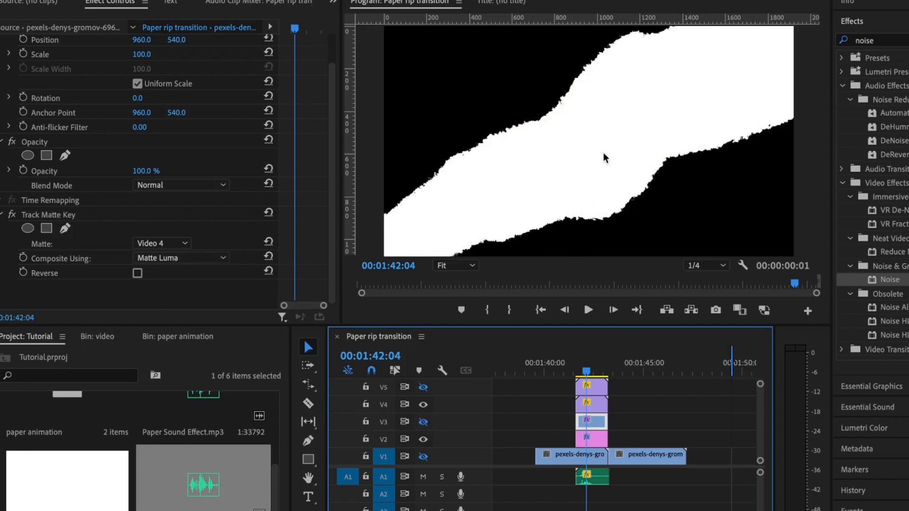
left_click(423, 422)
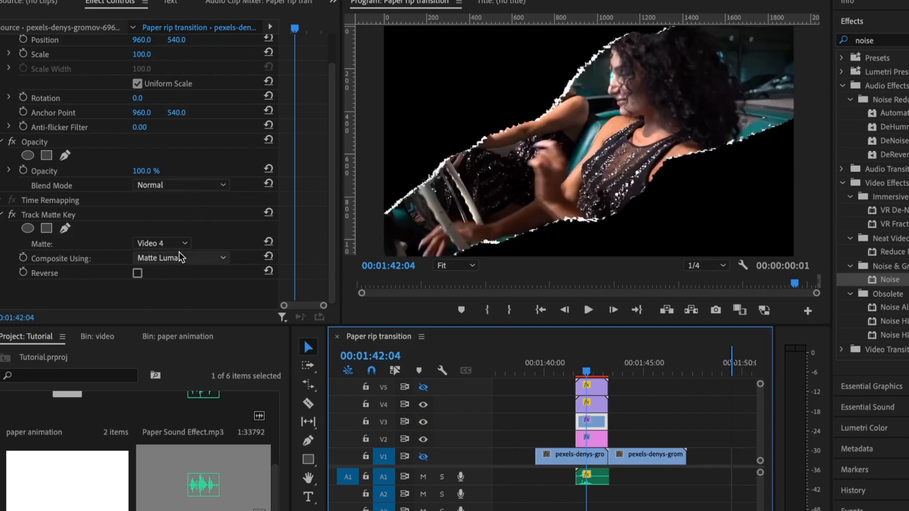
left_click(138, 273)
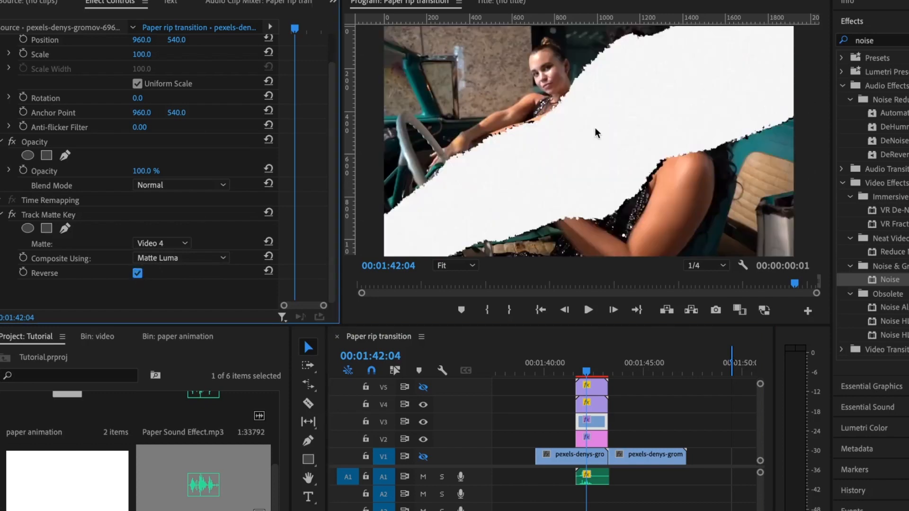